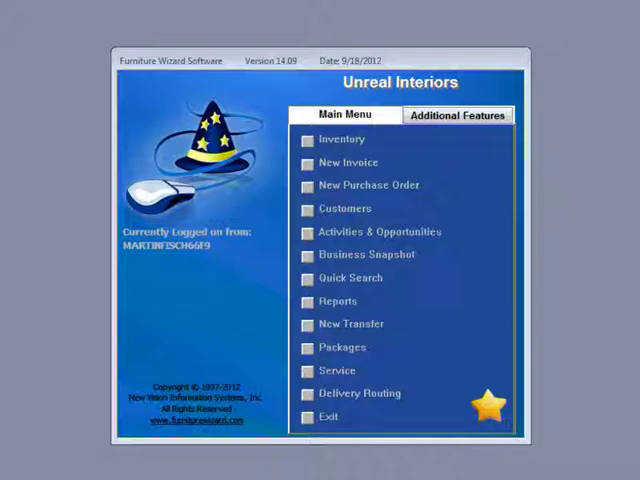
click(486, 114)
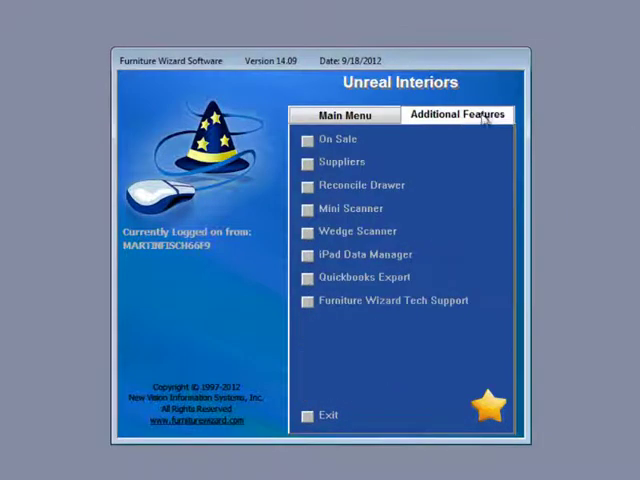
click(330, 163)
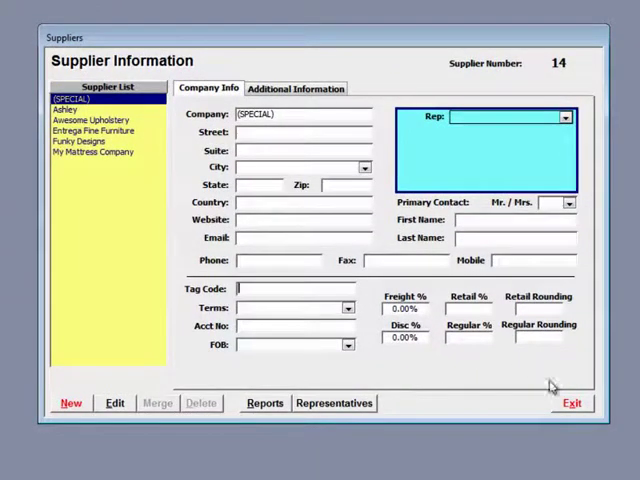
click(571, 403)
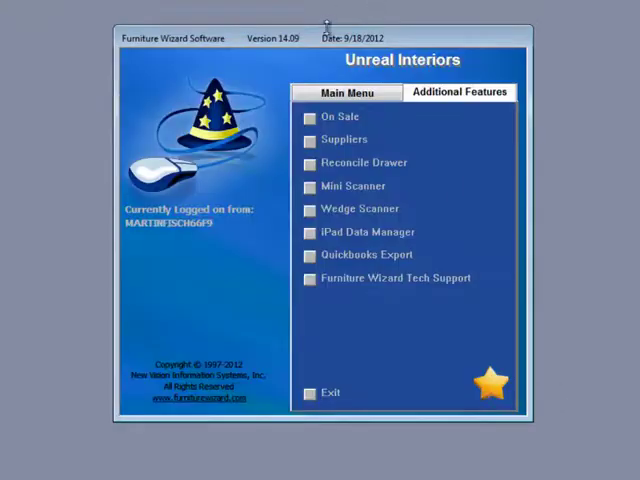
Return to the Main Menu and bring up the Inventory records showing the Saturn Sofa.
click(354, 96)
click(352, 118)
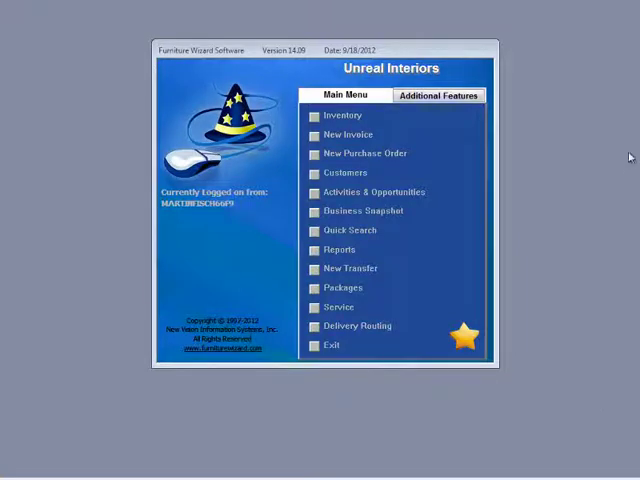
click(340, 116)
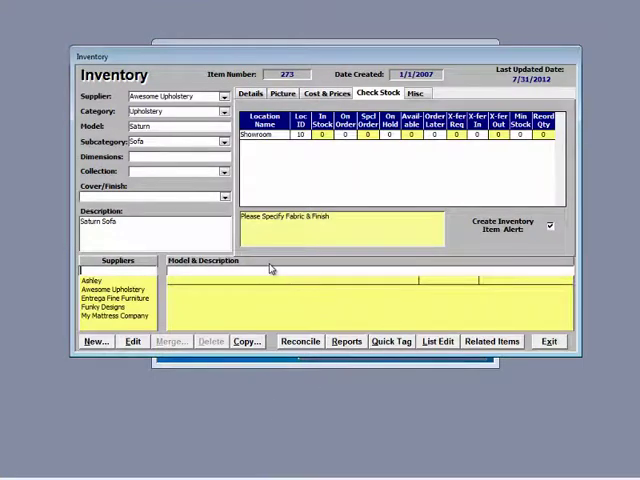
Start a new entry with supplier Julian Designs, category Upholstery, model Red Hot Mama, subcategory Sofa.
click(97, 342)
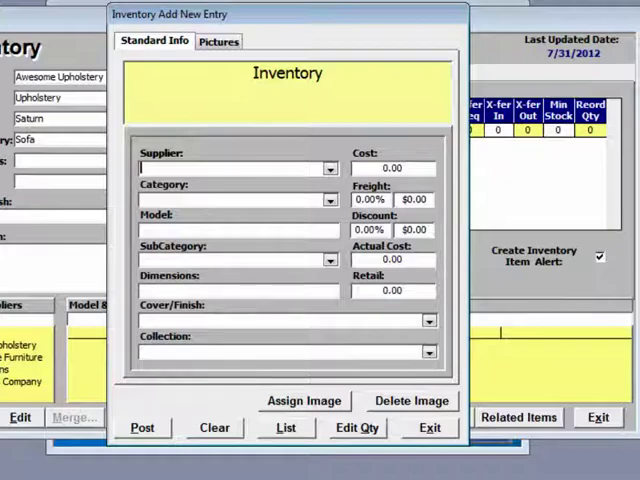
text(Julian Designs)
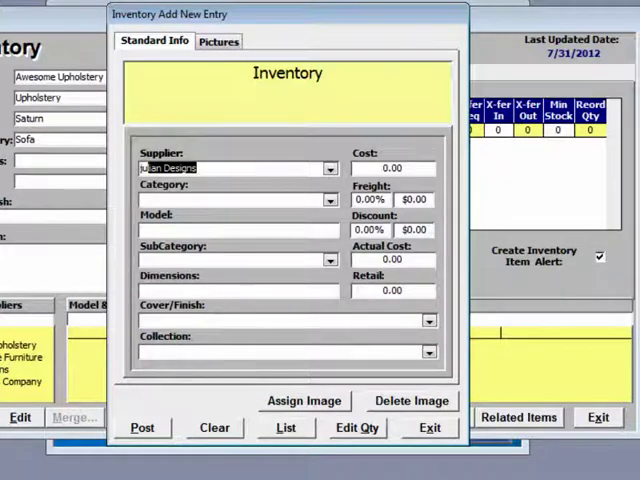
key(Tab)
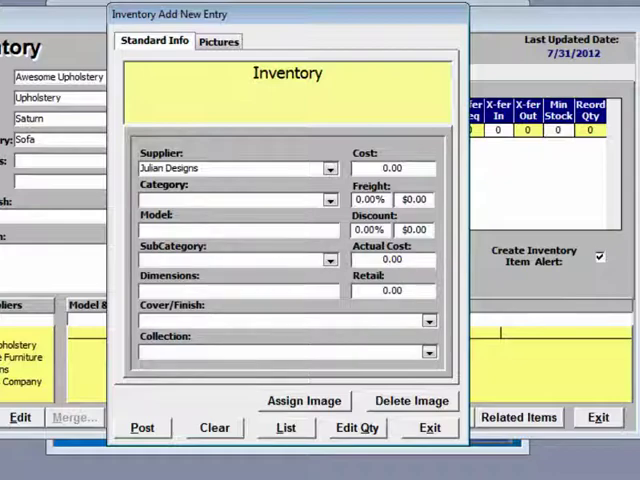
text(Upholstery)
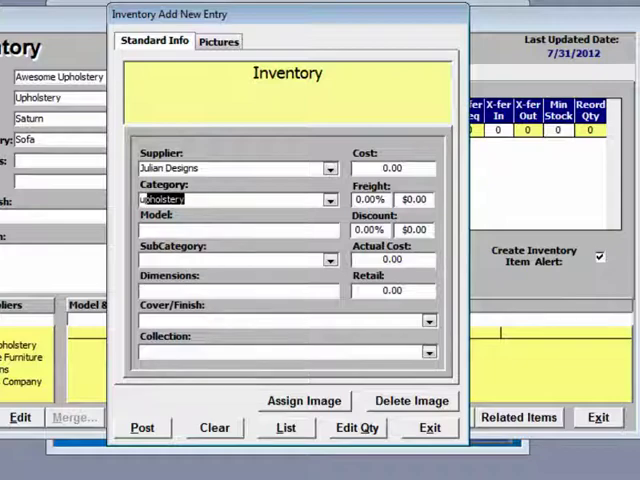
key(Tab)
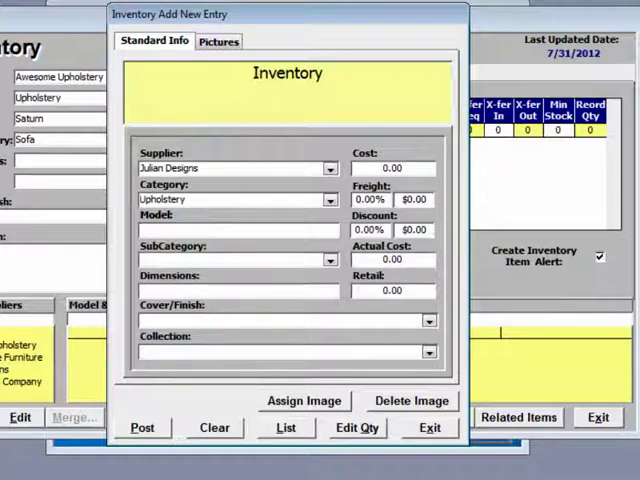
text(red)
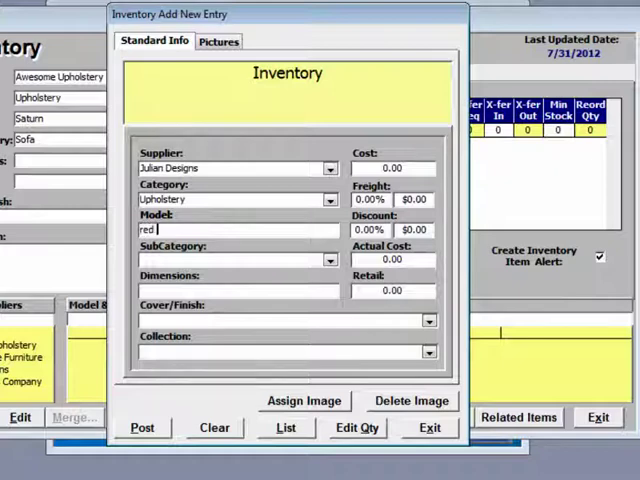
text( h)
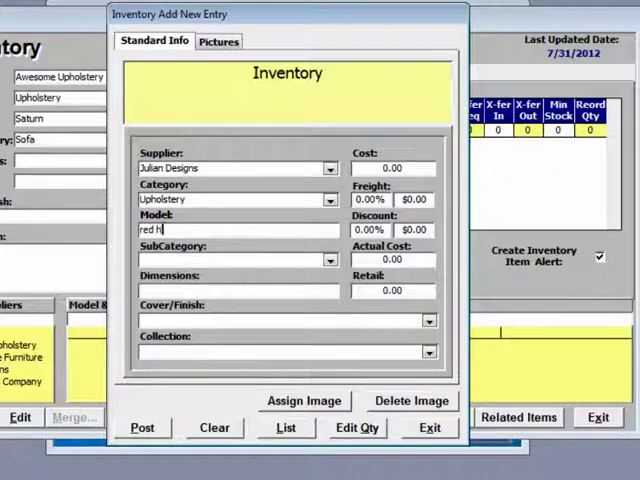
text(ol)
text( mam)
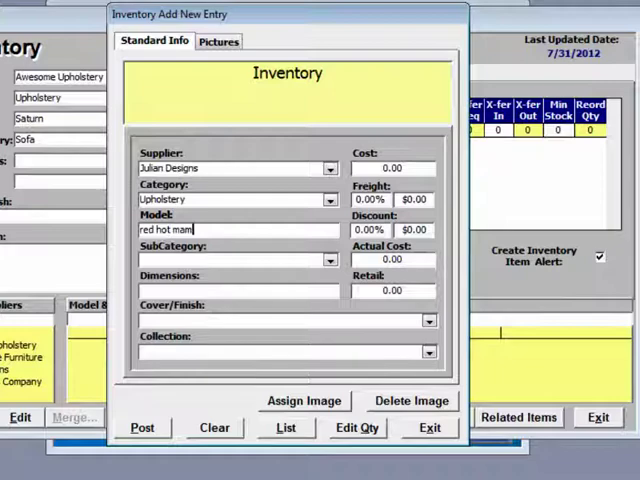
text(a)
key(Tab)
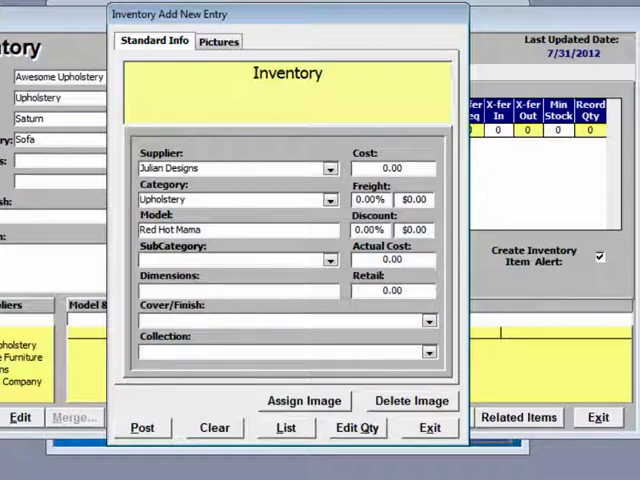
text(sofa)
key(Tab)
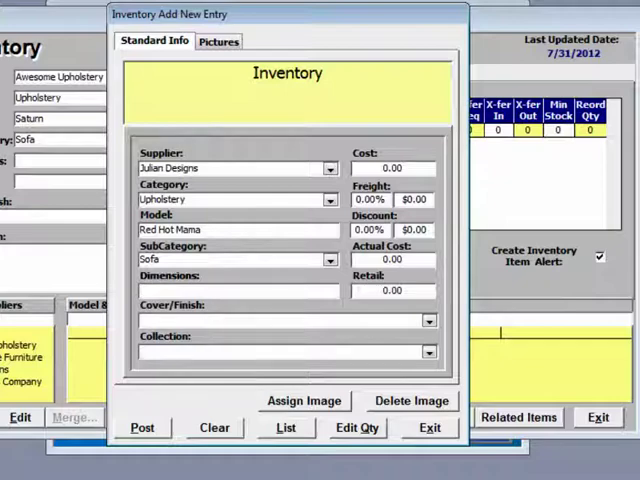
key(Tab)
key(Tab)
key(Tab)
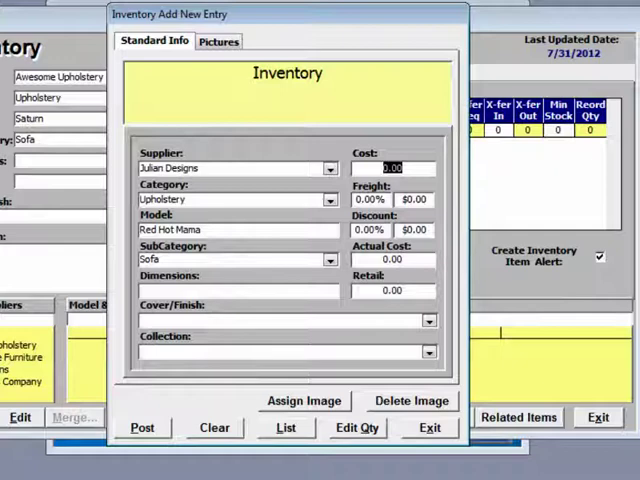
text(400)
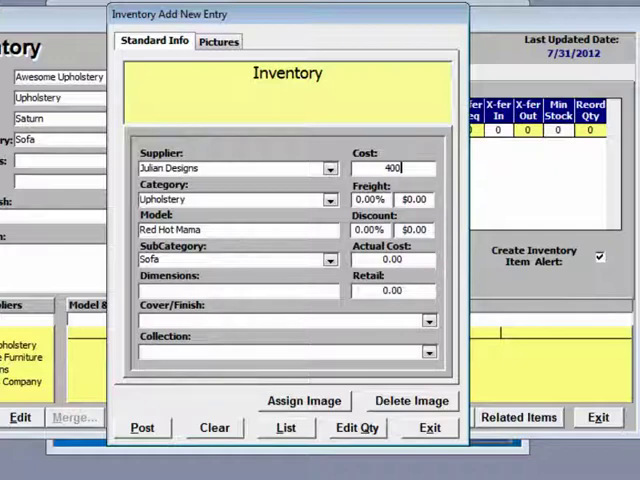
Enter a $400.00 cost for the sofa, yielding an 809.00 retail price.
key(Tab)
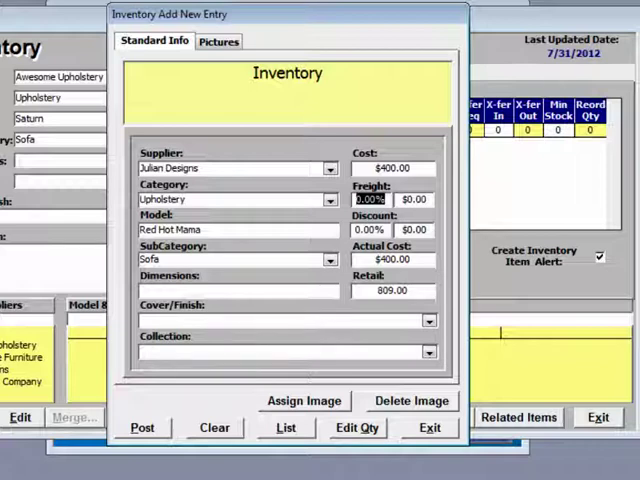
key(Tab)
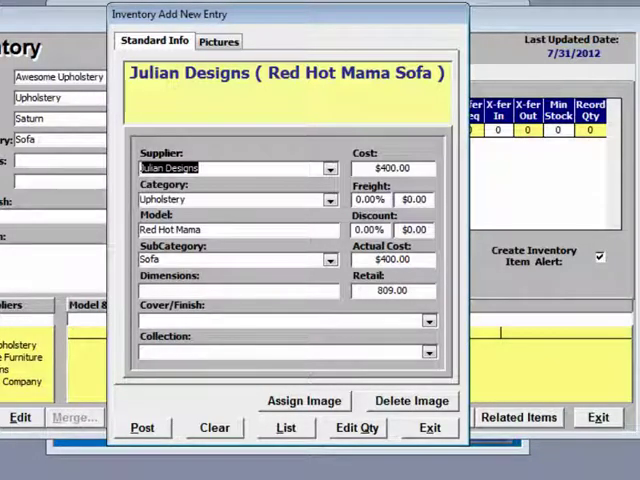
key(Tab)
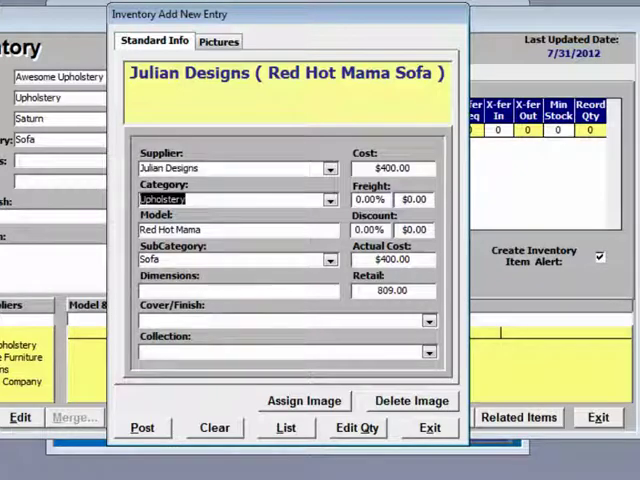
Post a Red Hot Mama Love entry with $300 cost and $609 retail.
key(Tab)
key(Tab)
text(c)
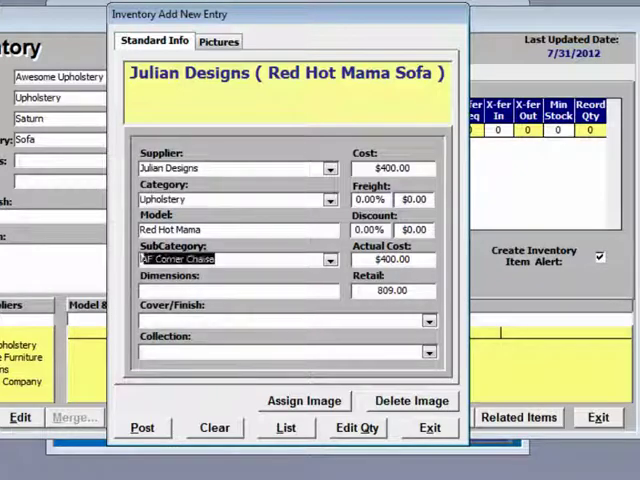
text(love)
key(Tab)
key(Tab)
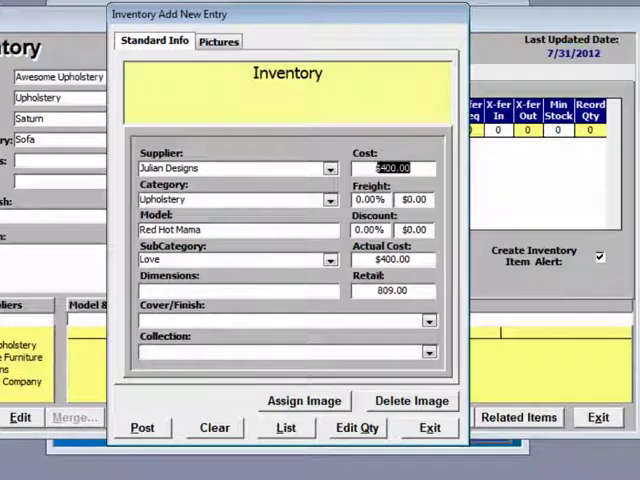
text(3)
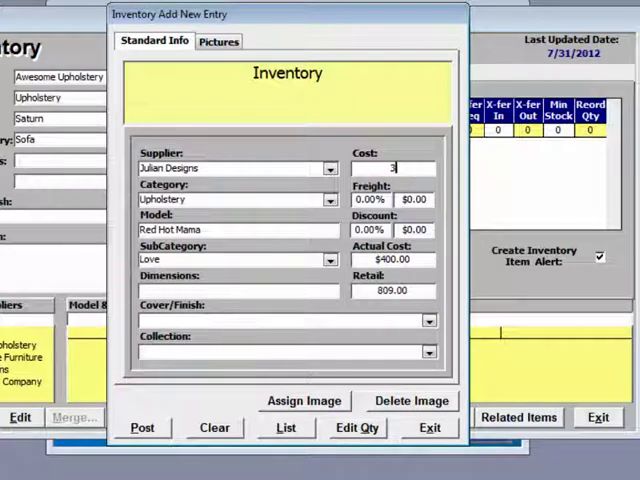
text(00)
key(Tab)
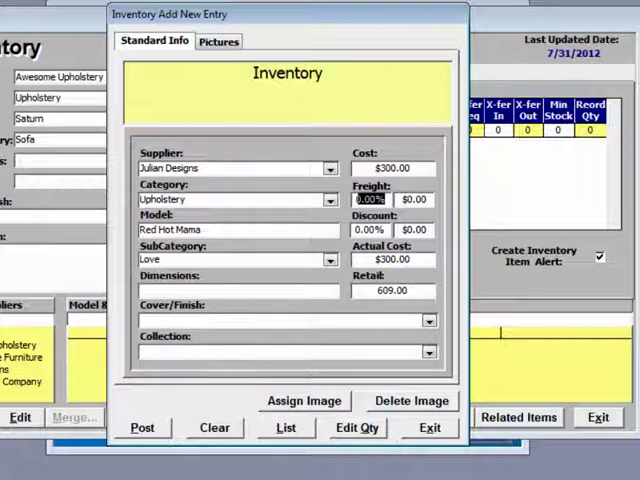
key(Tab)
key(Tab)
key(Tab)
key(Tab)
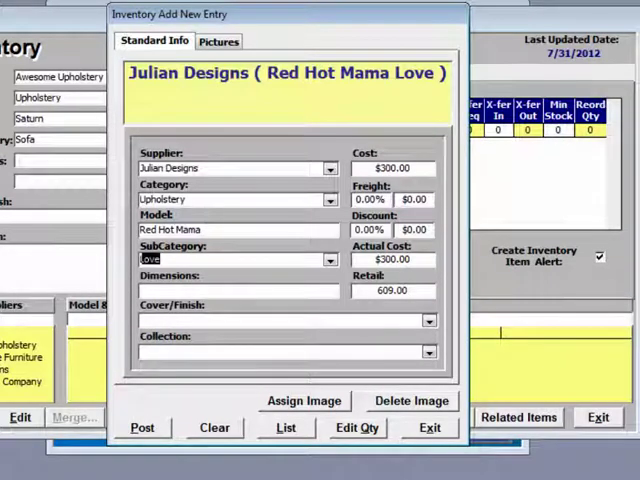
text(chair)
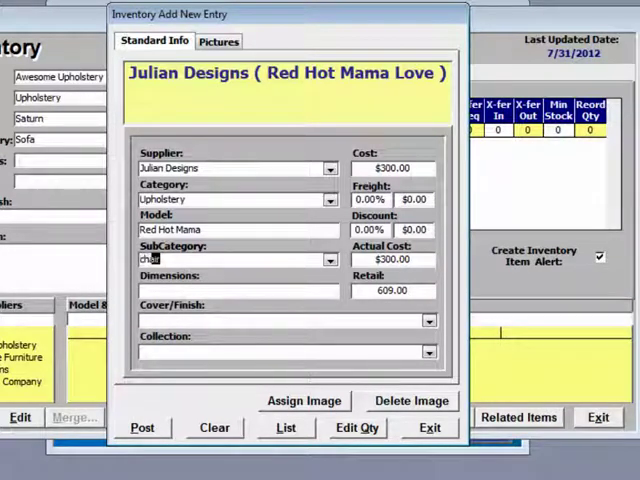
Post a Red Hot Mama Chair entry with $150 cost and $309 retail.
key(Tab)
key(Tab)
key(Tab)
key(Tab)
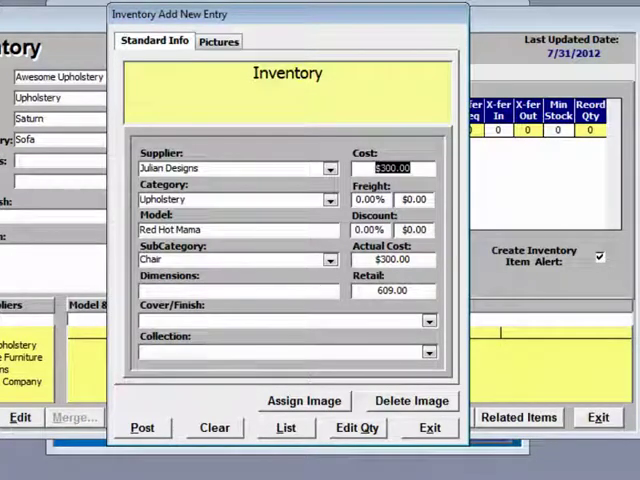
text(150)
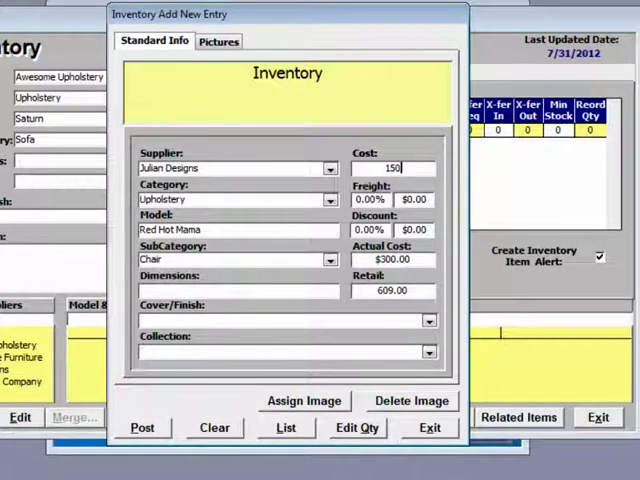
key(Tab)
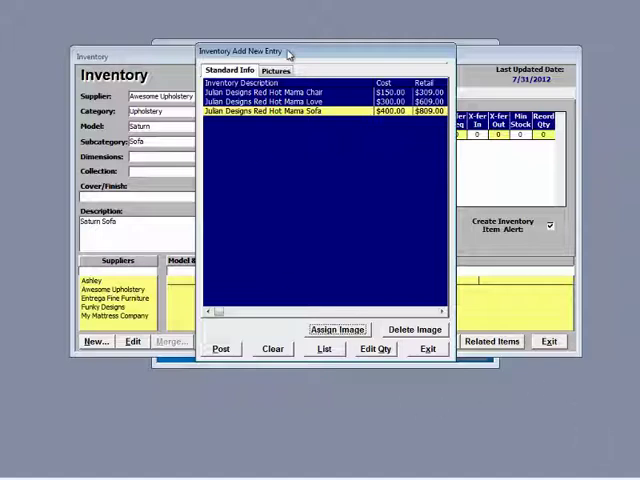
Bring up a Quick Tag for the Sofa row, then leave the new-entry window.
double_click(295, 112)
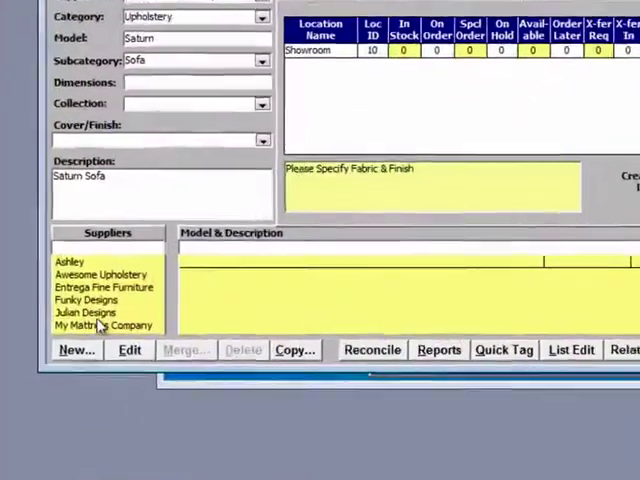
Select Julian Designs and load the Red Hot Mama Sofa record (item 12008).
click(87, 318)
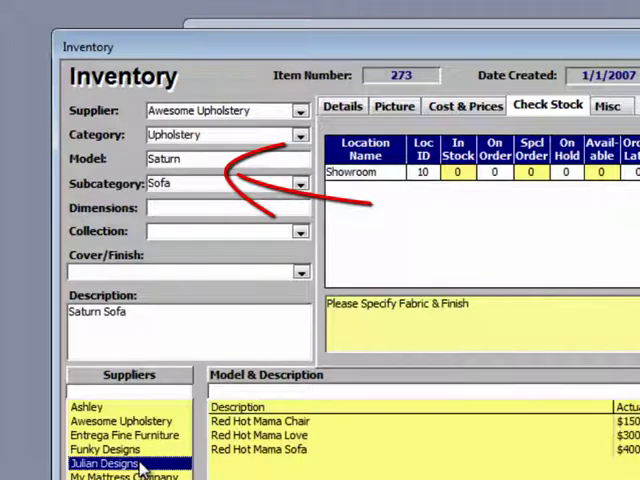
click(303, 455)
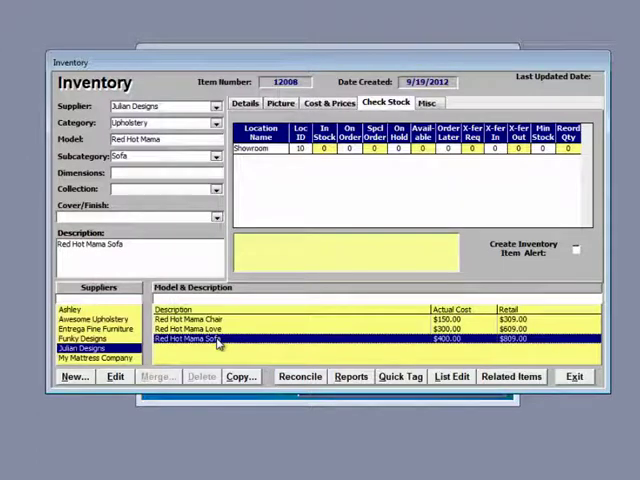
Edit the sofa record and assign the red sofa photo 514.jpg as its picture.
click(116, 378)
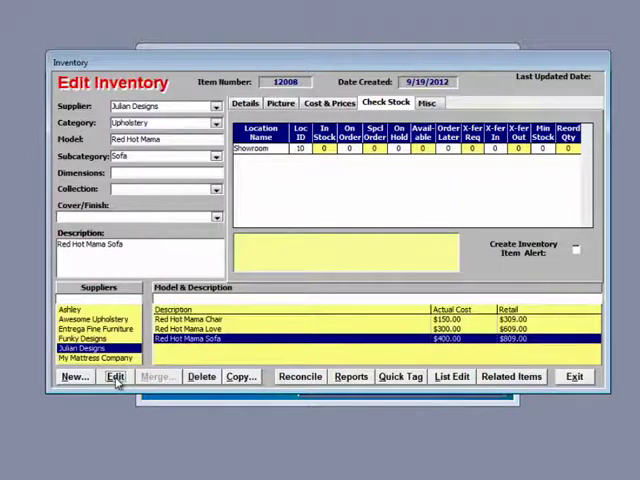
click(284, 105)
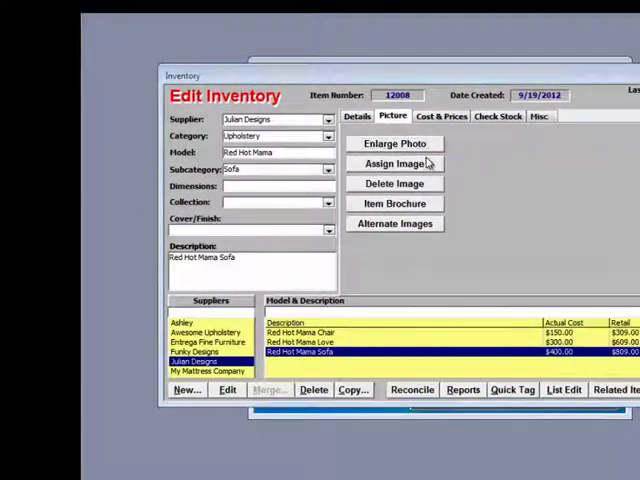
click(428, 163)
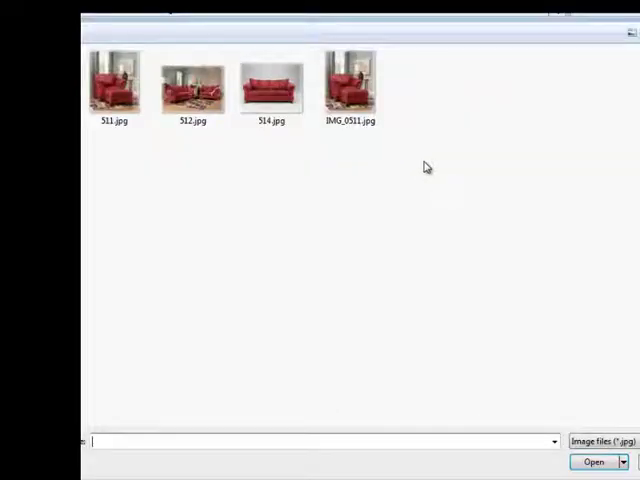
click(270, 96)
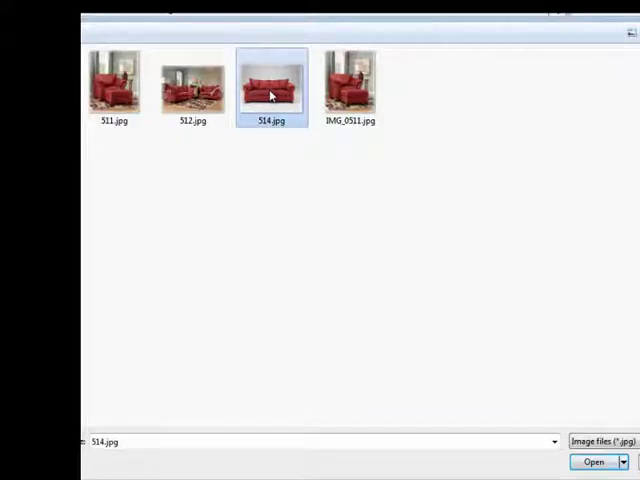
double_click(270, 96)
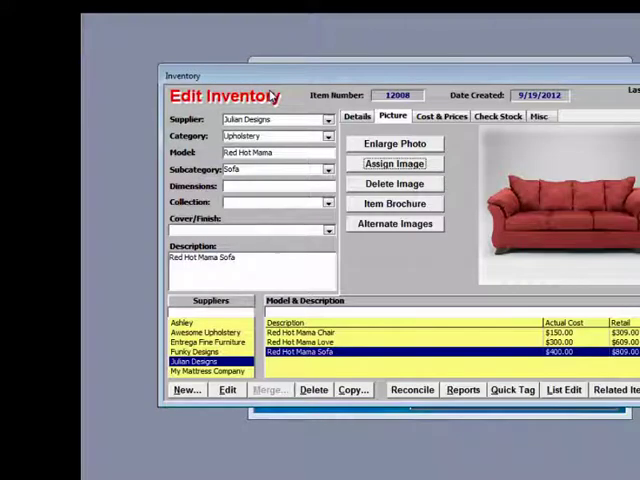
Preview a Quick Tag price tag for the Red Hot Mama Sofa at $809.00.
click(526, 391)
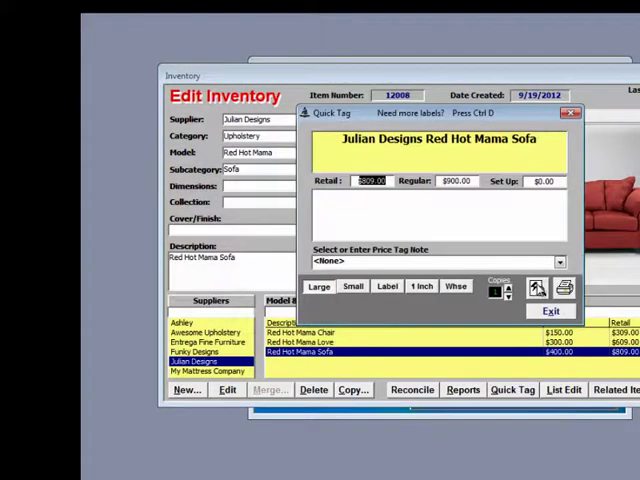
click(520, 286)
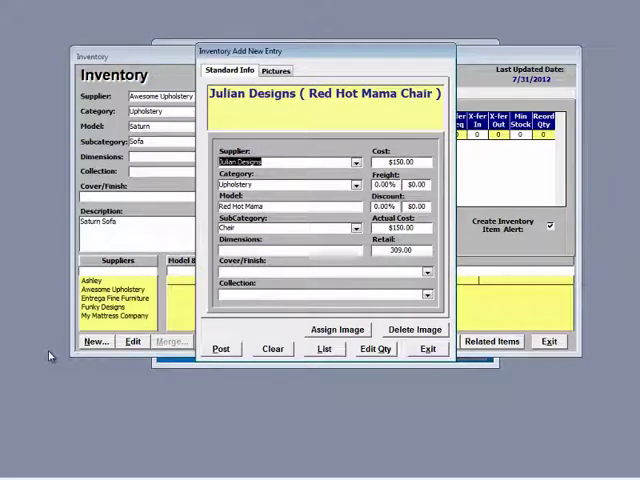
List the three new Red Hot Mama entries and highlight the Sofa row.
click(313, 350)
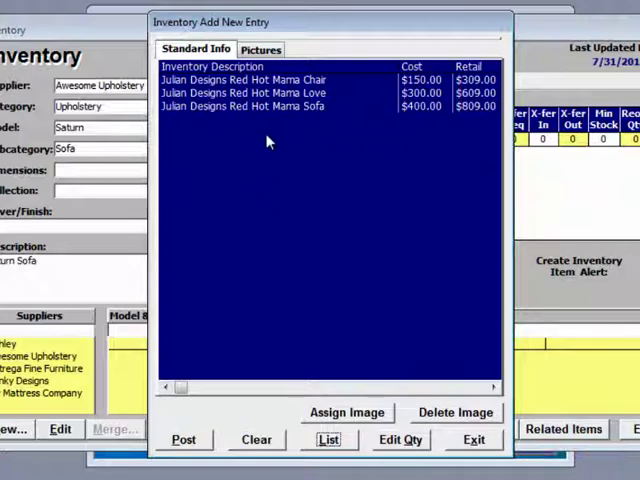
click(307, 107)
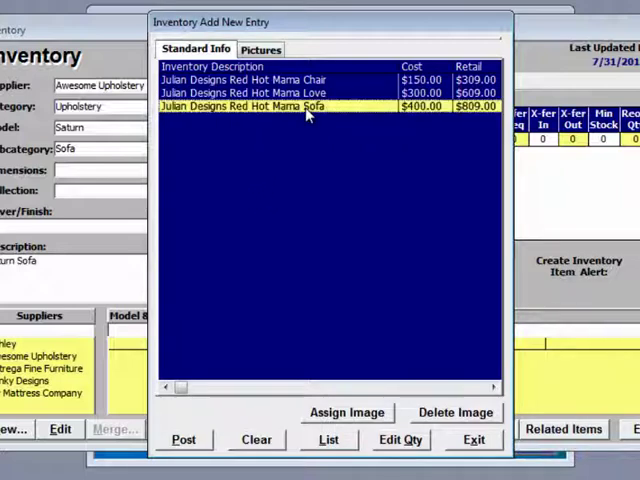